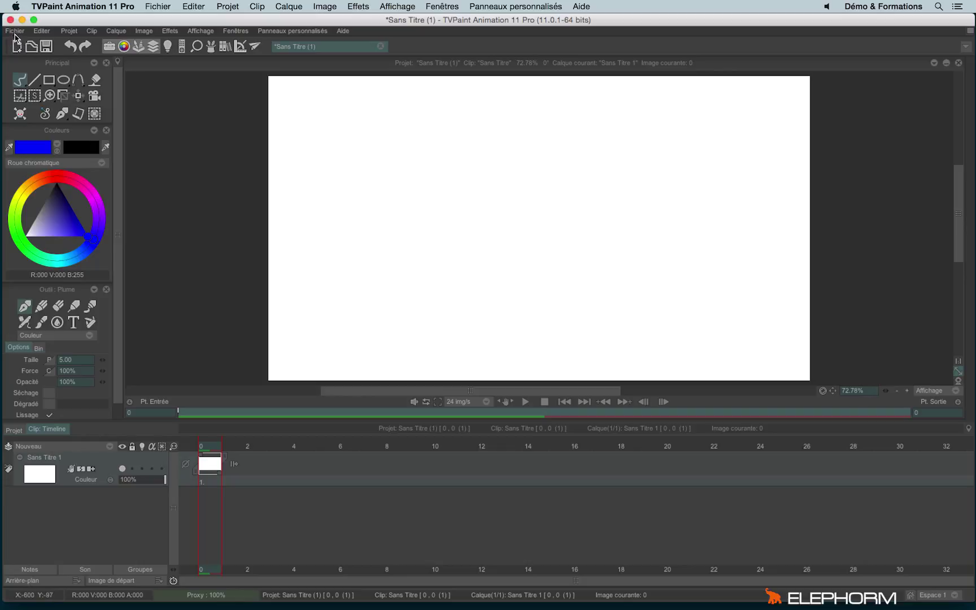
click(16, 32)
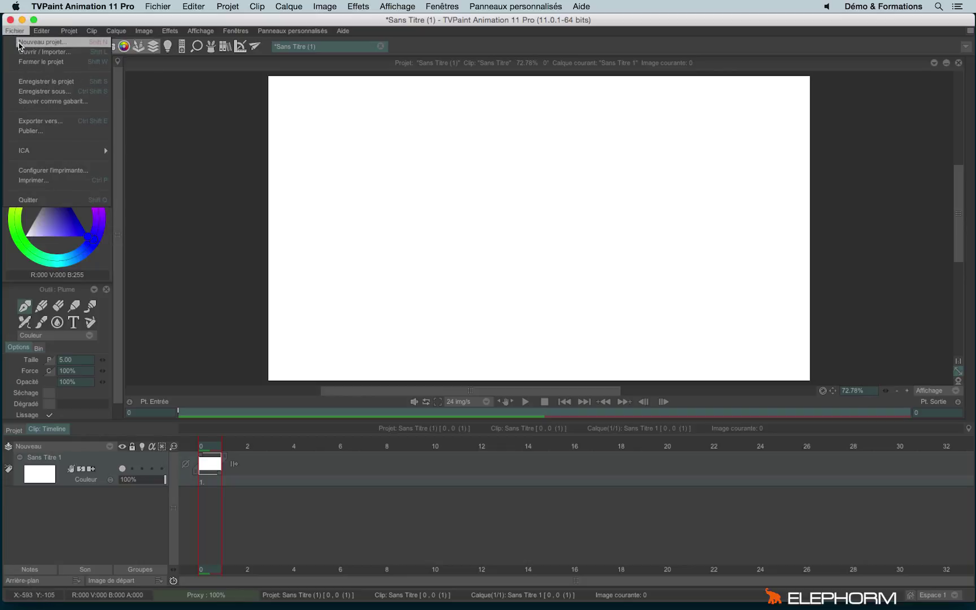
click(199, 137)
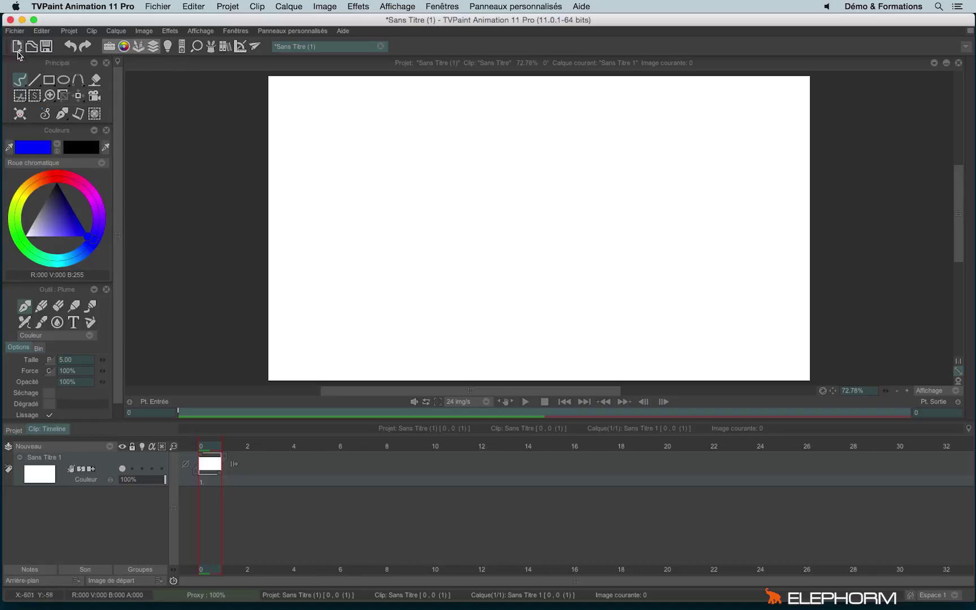
click(16, 47)
click(620, 253)
Step: Start a new project and set its width to 2000 and its height to 5000 pixels
key(super+n)
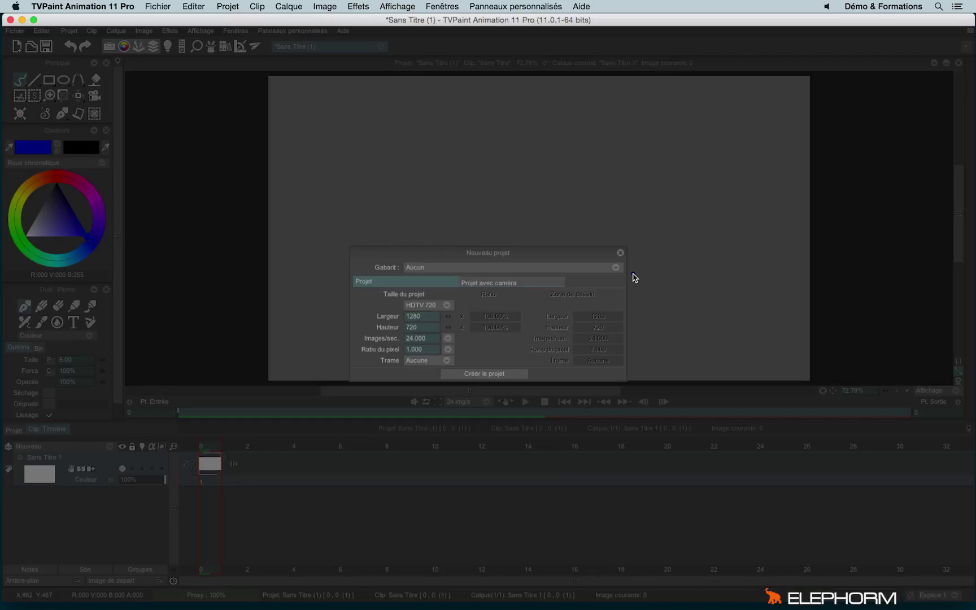
drag(477, 257, 488, 211)
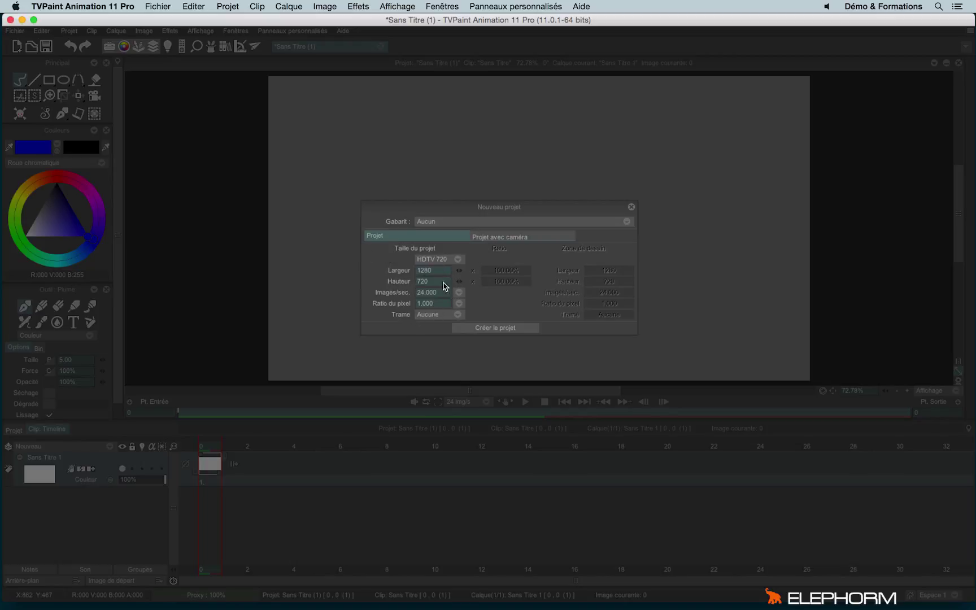
key(Tab)
text(2)
click(437, 282)
text(5000)
key(Return)
click(424, 271)
Step: Try frame rates of 12 and 25 images per second for the new project and return it to 24
click(425, 293)
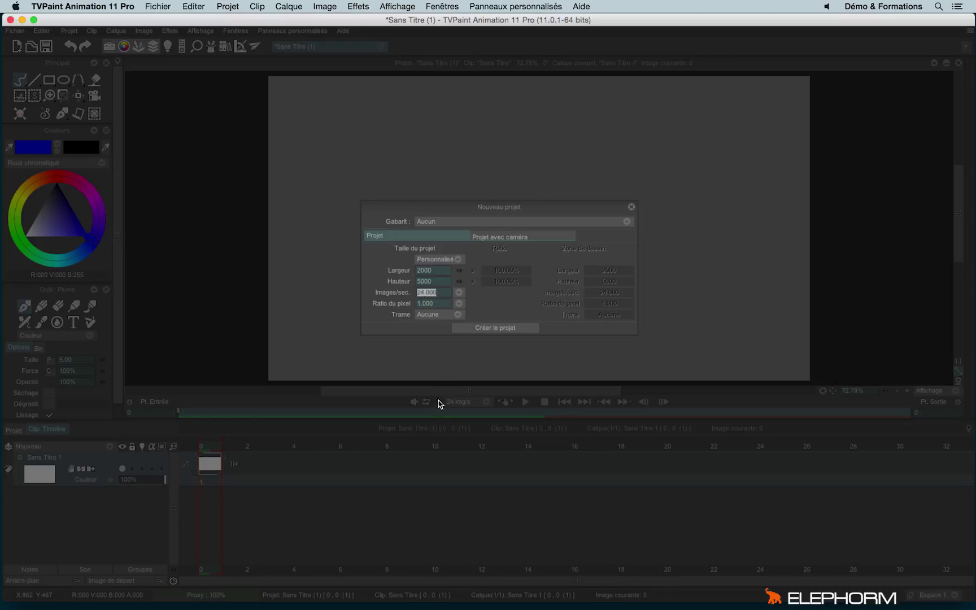
click(459, 293)
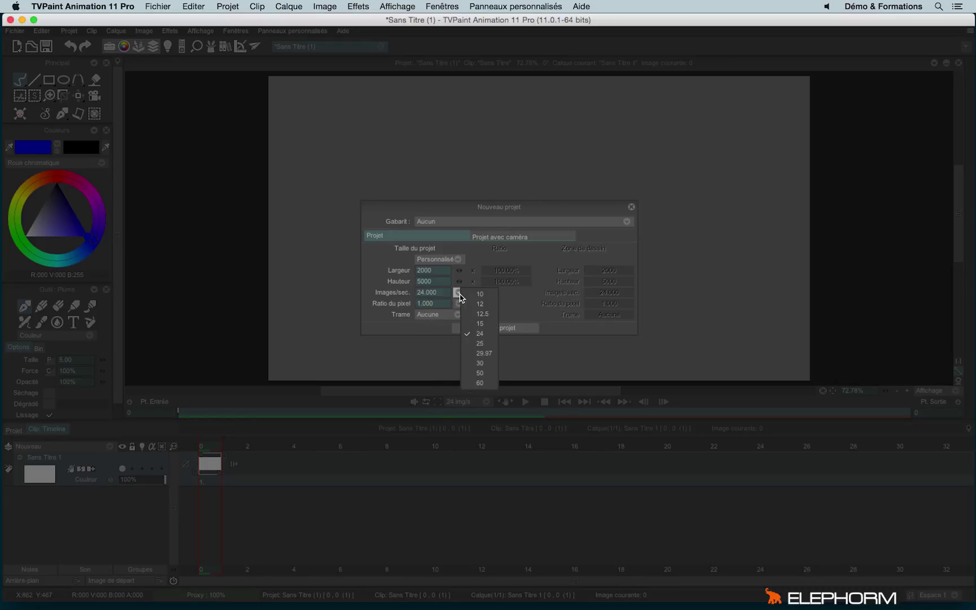
click(489, 304)
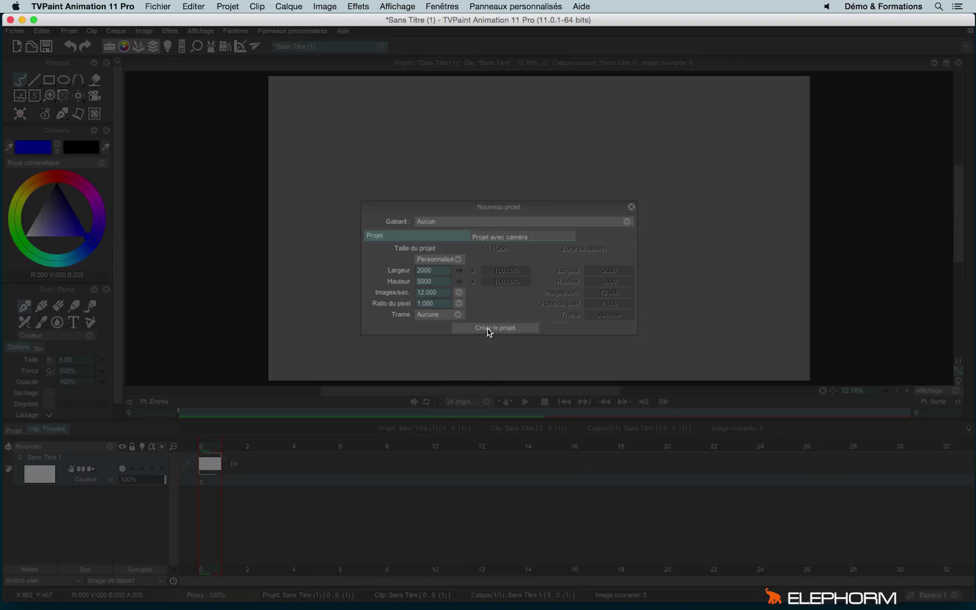
click(458, 293)
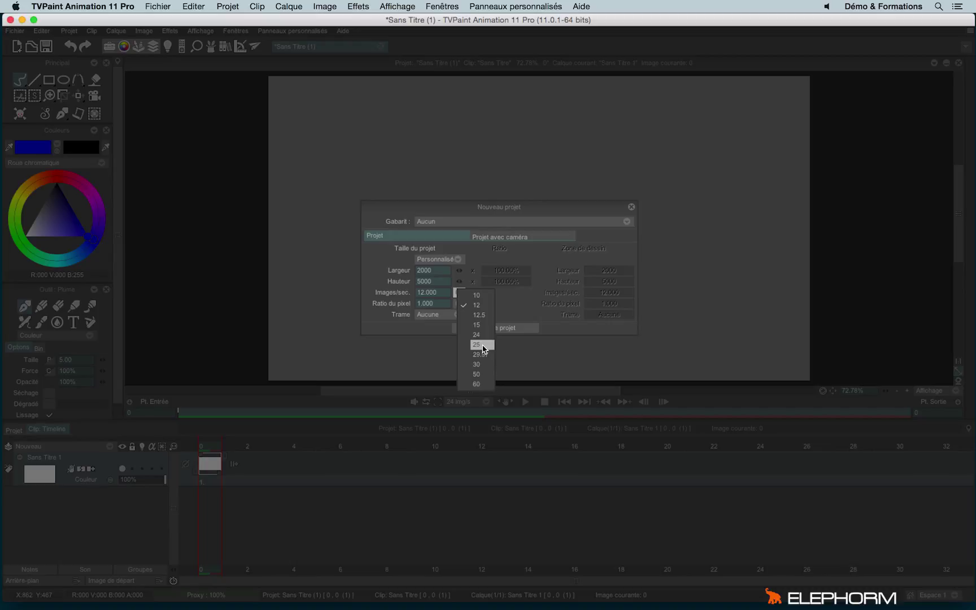
click(484, 347)
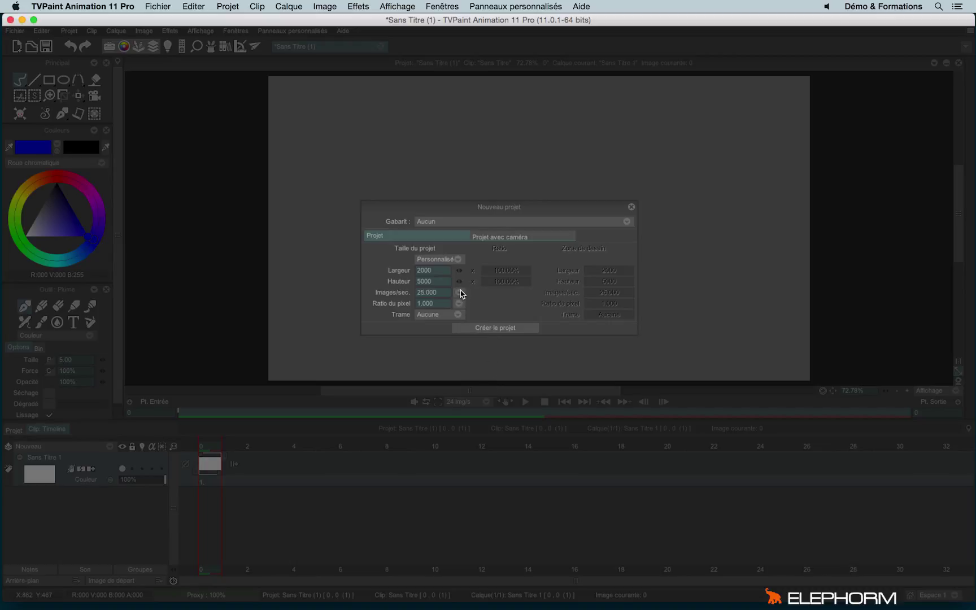
click(457, 293)
click(480, 334)
Step: Check the pixel ratio and the available Trame options without changing them, and create the project
click(432, 305)
click(439, 315)
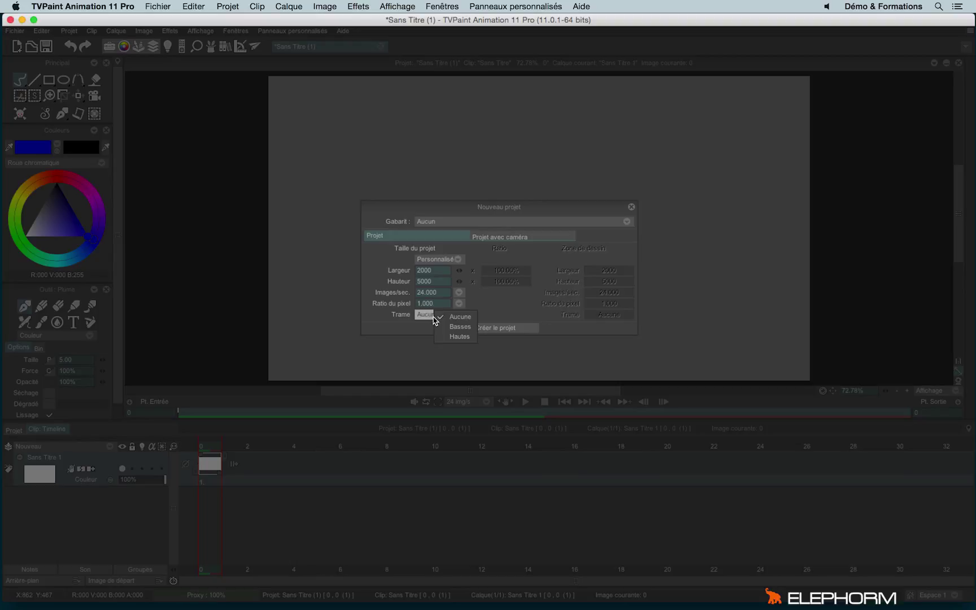
click(497, 311)
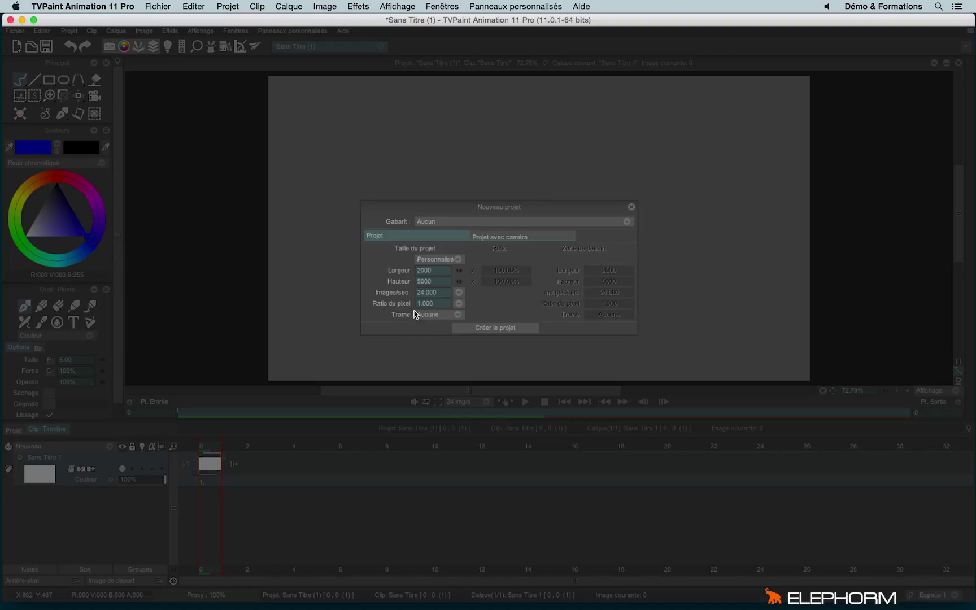
click(493, 333)
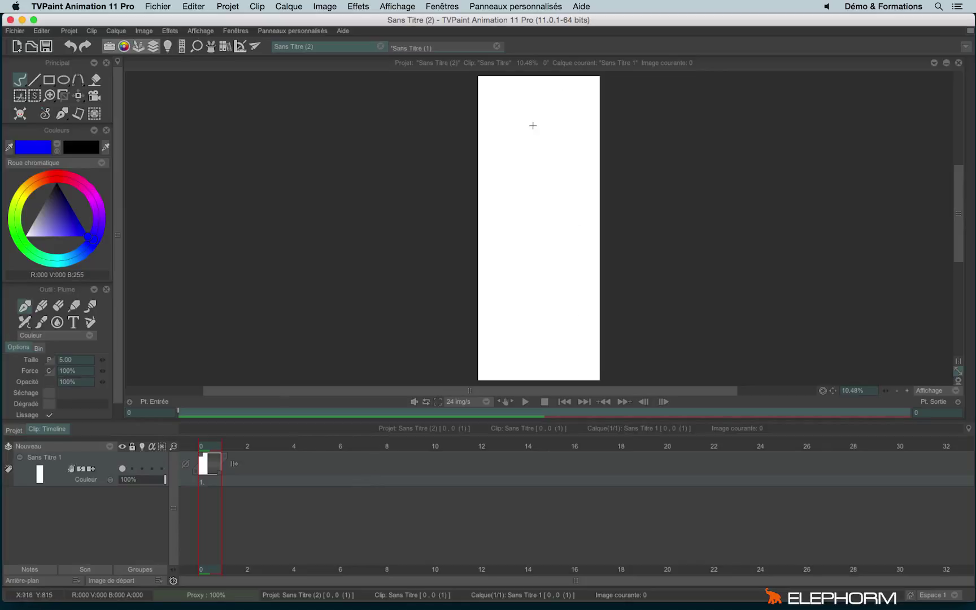
Step: Draw a blue stick figure in the upper part of the new canvas and erase the drawing
drag(531, 124, 529, 249)
mouse_move(510, 165)
mouse_down()
mouse_move(529, 189)
mouse_move(546, 170)
mouse_up()
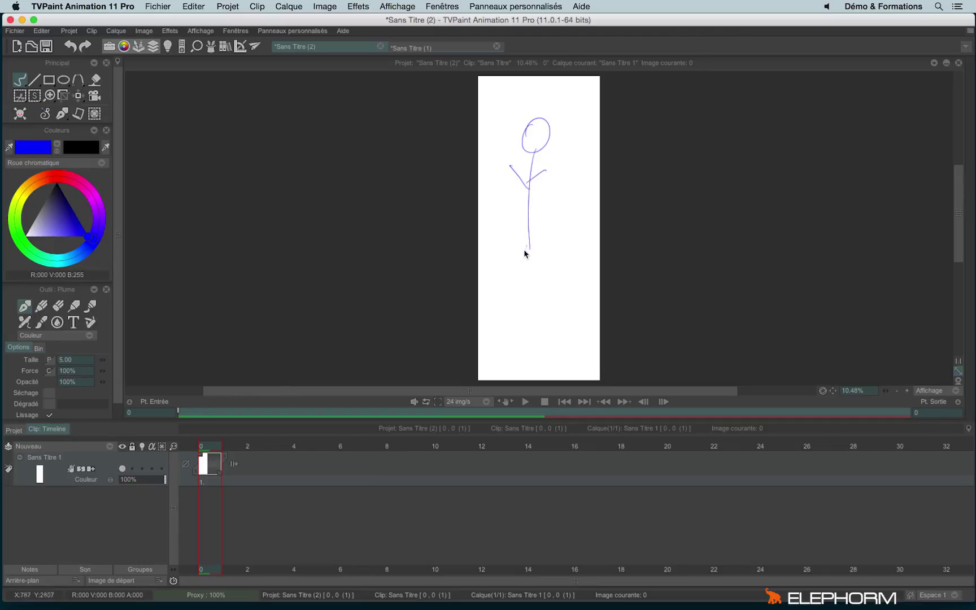
drag(529, 247, 517, 268)
drag(529, 247, 542, 272)
key(BackSpace)
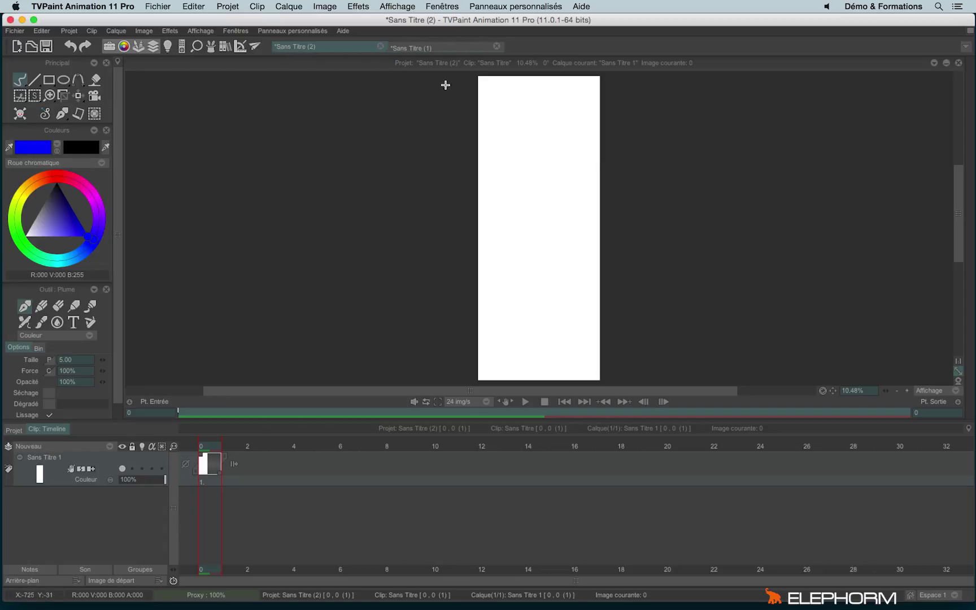
Step: Switch back and forth between the open projects Sans Titre (1) and Sans Titre (2), ending on Sans Titre (2)
click(421, 48)
click(356, 46)
click(405, 50)
click(342, 50)
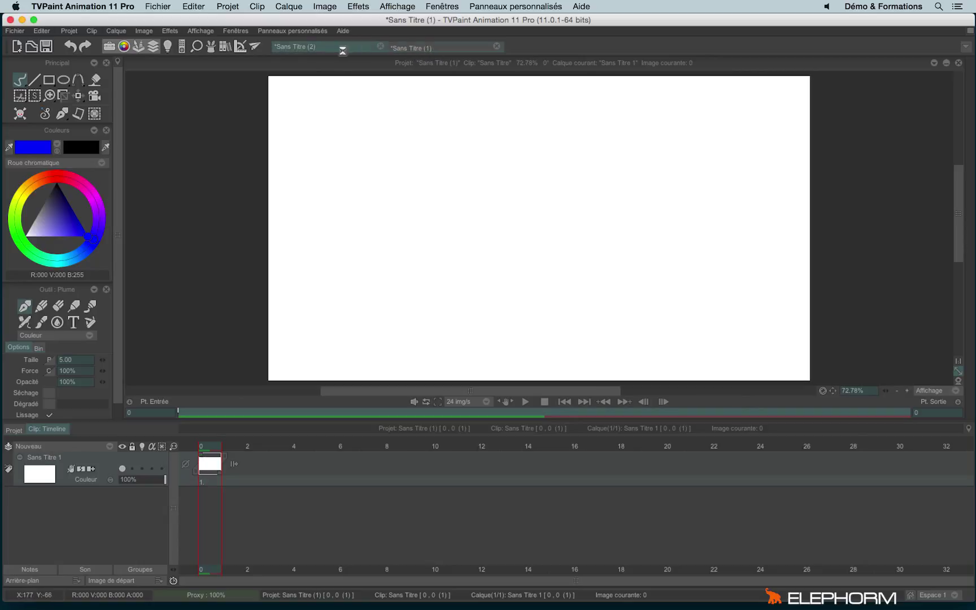
click(423, 48)
click(342, 49)
click(415, 50)
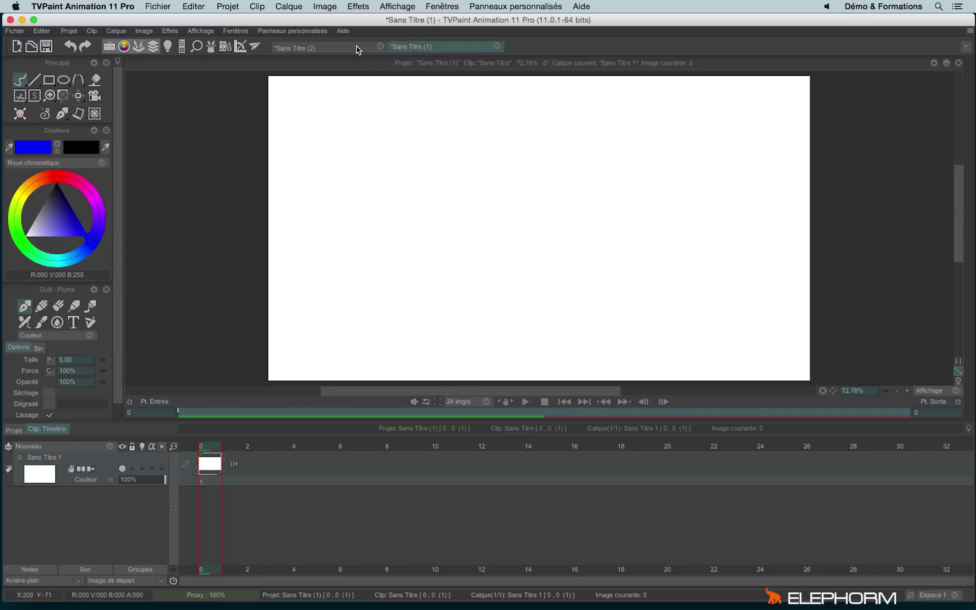
click(356, 47)
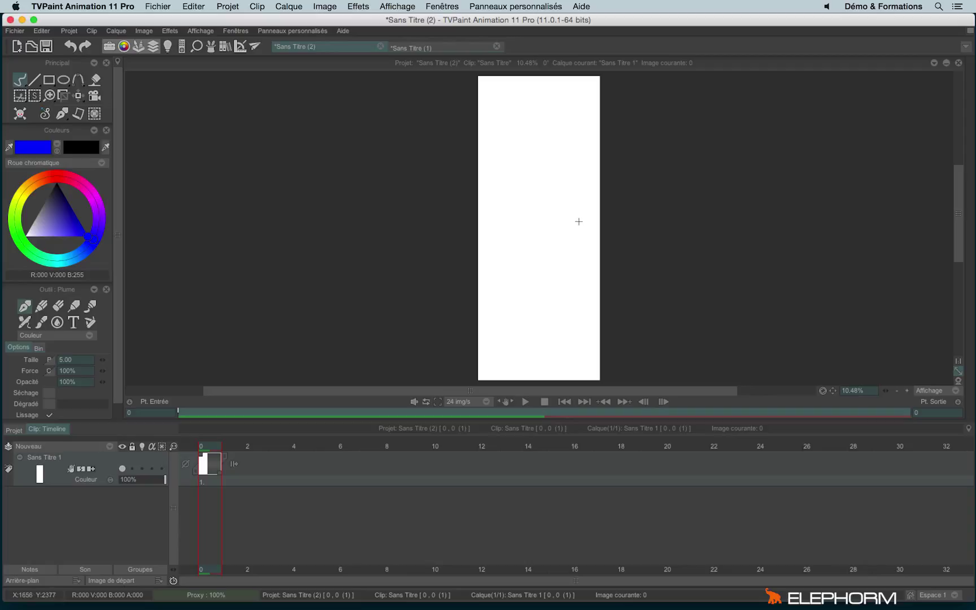
click(966, 47)
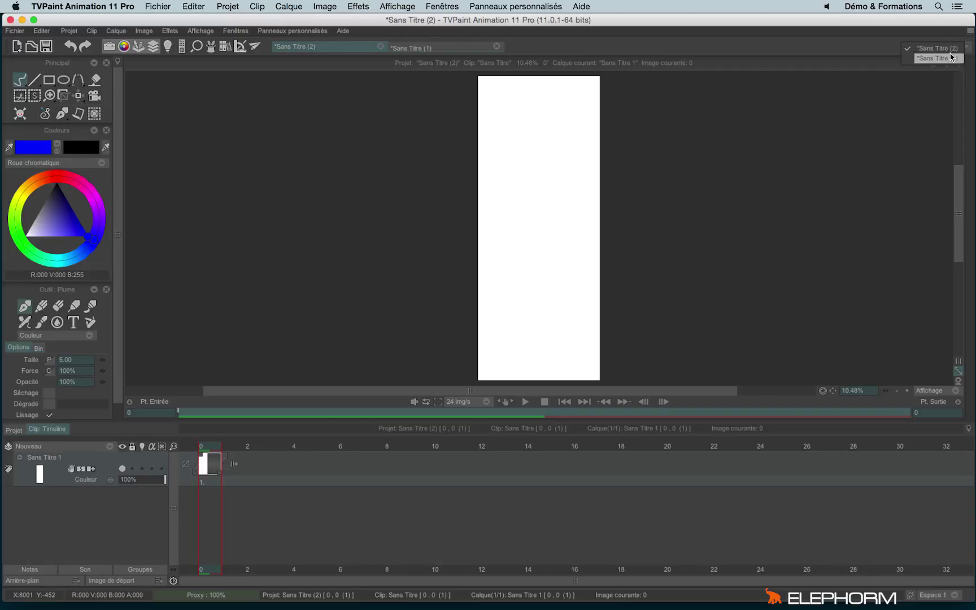
click(937, 48)
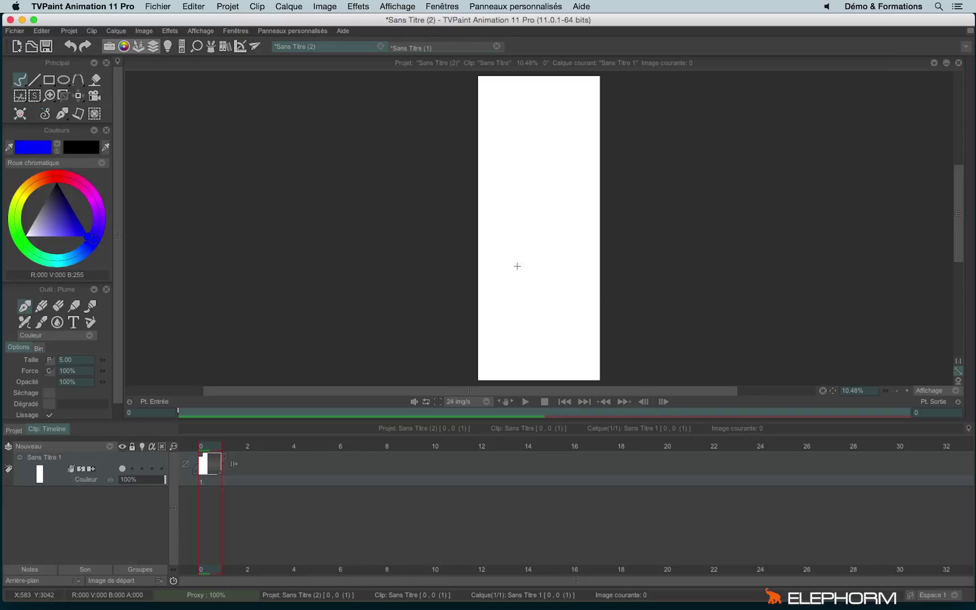
Step: Start saving the project as Sans Titre (2).tvpp in the Bureau folder and cancel the save
click(157, 7)
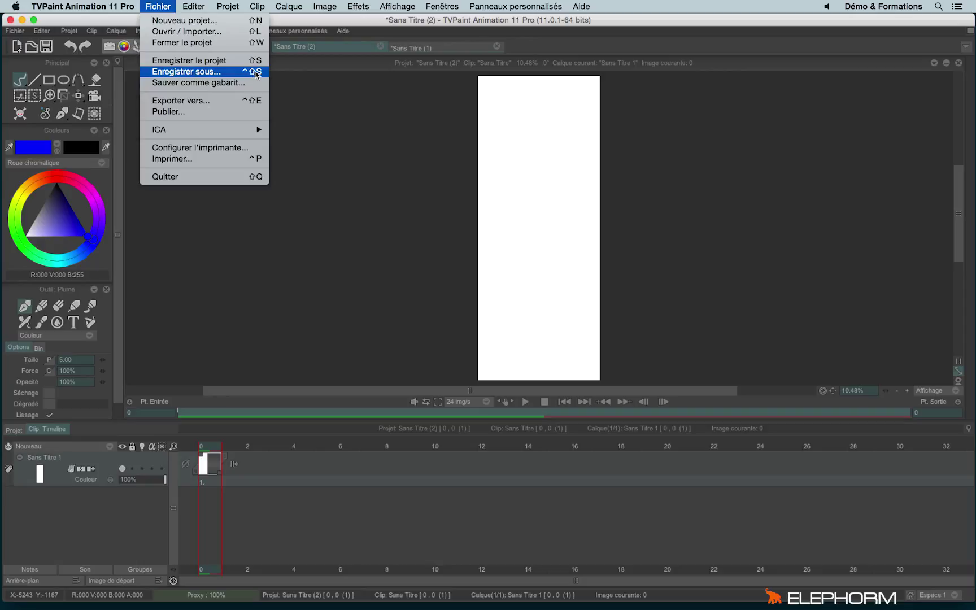
click(342, 121)
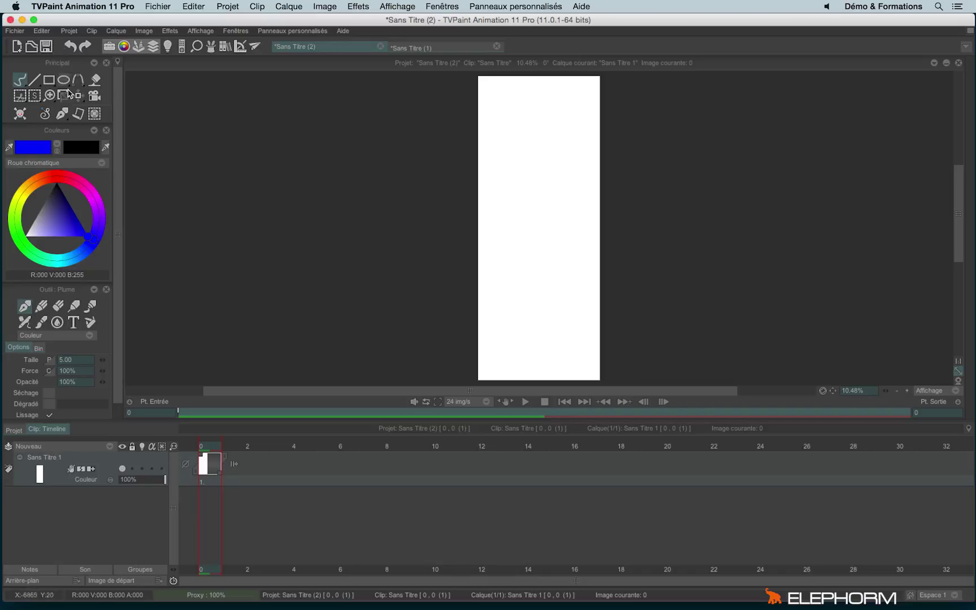
click(46, 46)
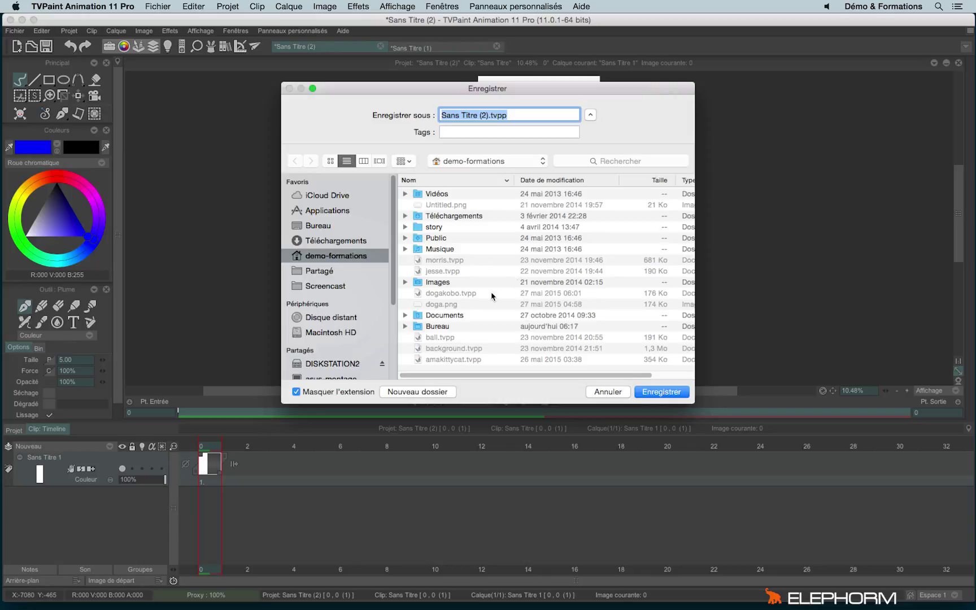
click(315, 226)
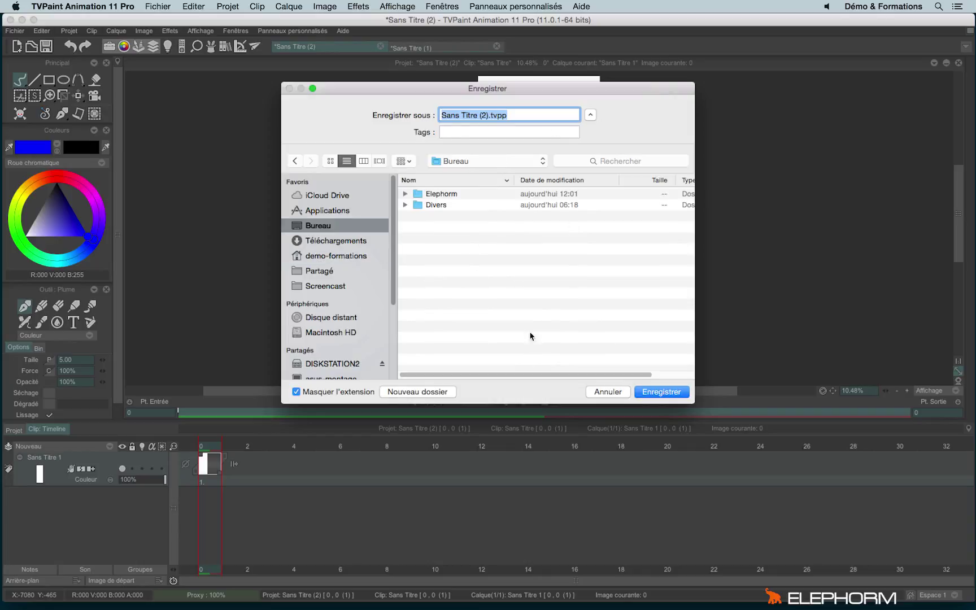
click(488, 116)
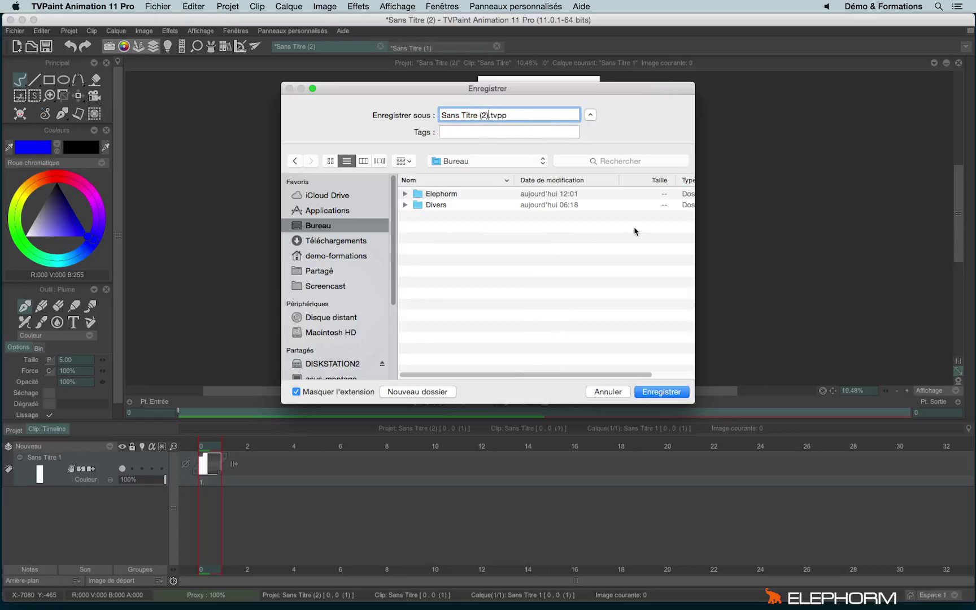
click(602, 394)
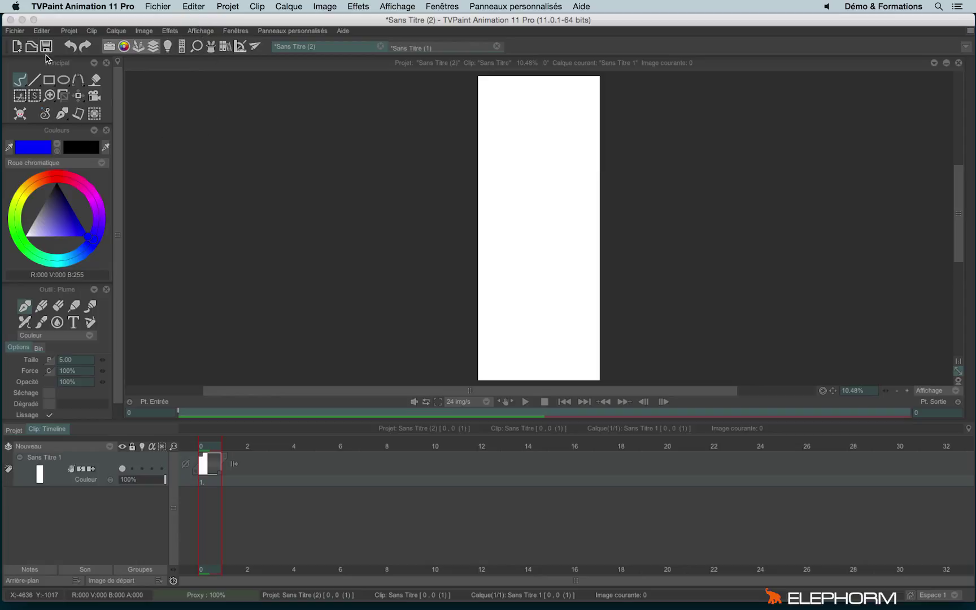
Step: Open the Sauvegarde preferences and move the dialog clear of the canvas centre
click(42, 31)
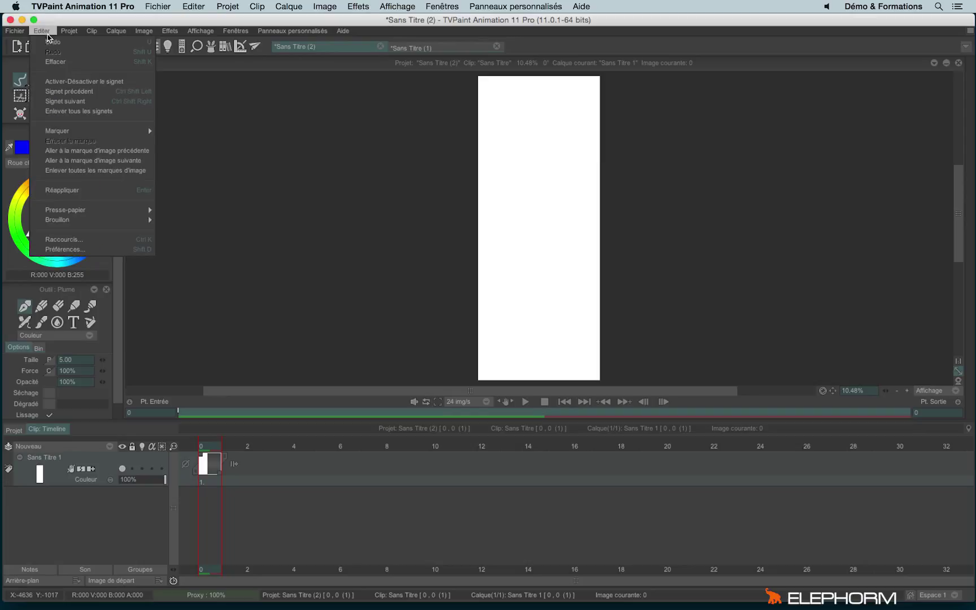
click(94, 250)
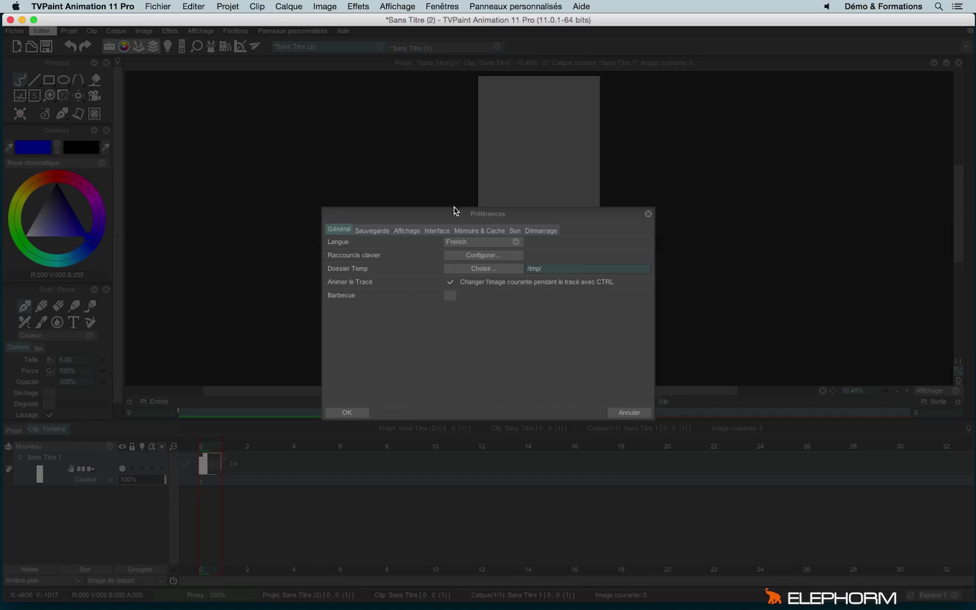
drag(482, 218, 345, 122)
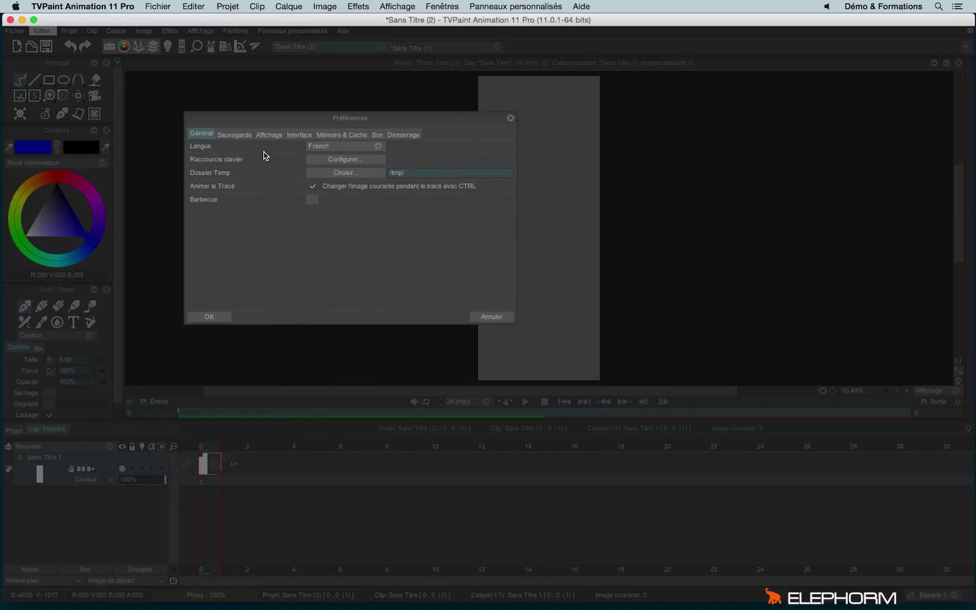
click(226, 135)
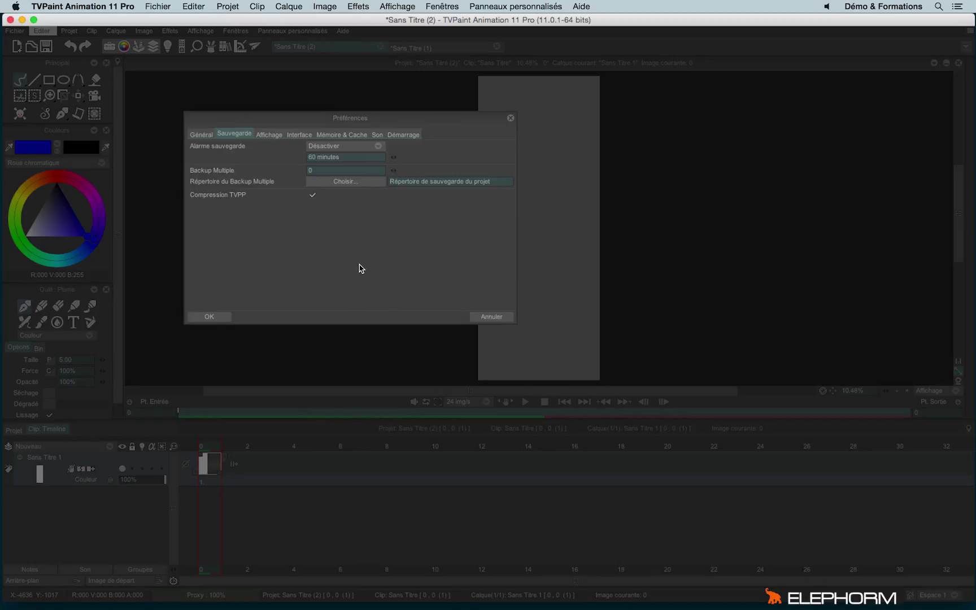
Step: Review the save alarm options and set Alarme sauvegarde to Prévenez-moi!
click(334, 147)
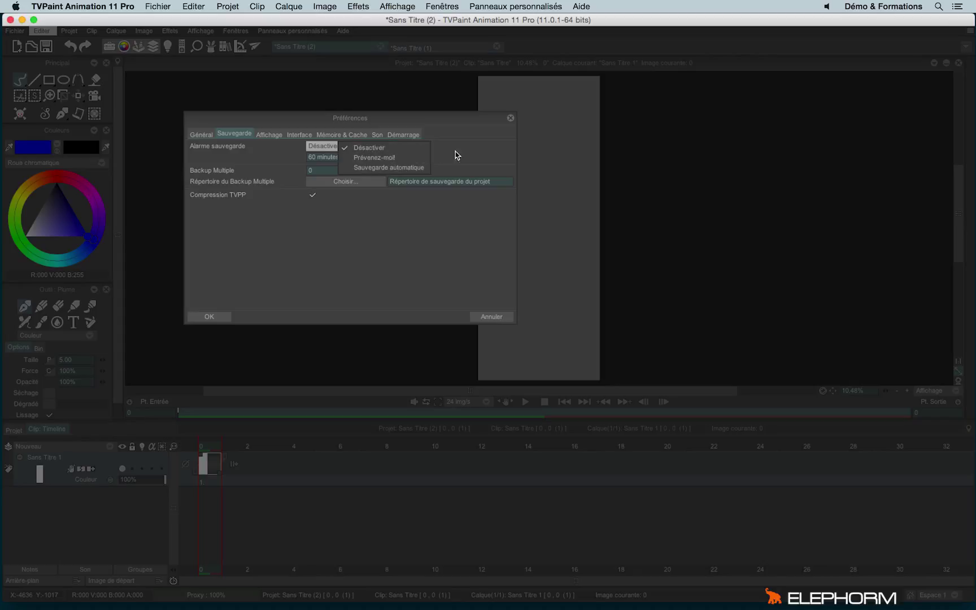
click(496, 154)
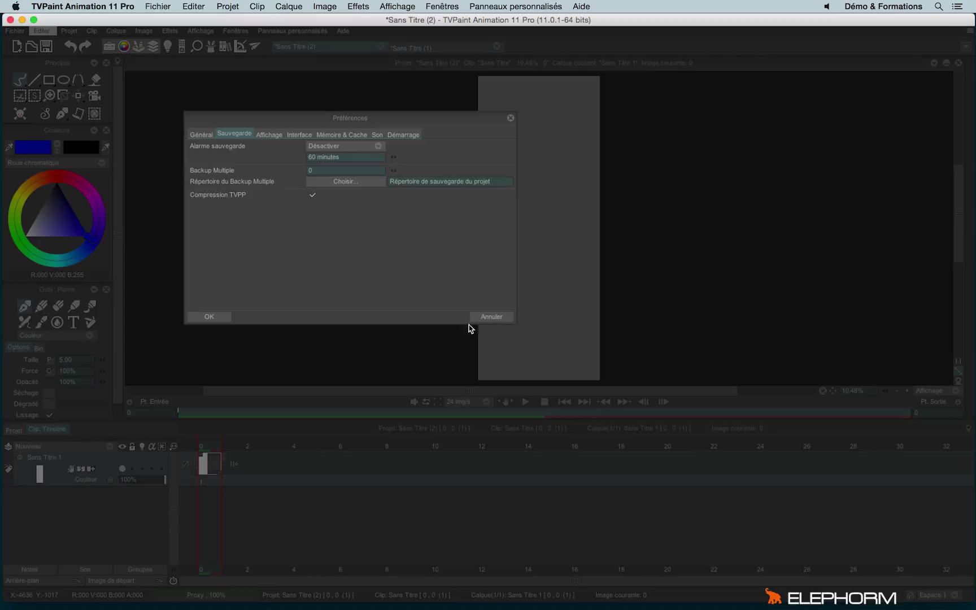
click(377, 147)
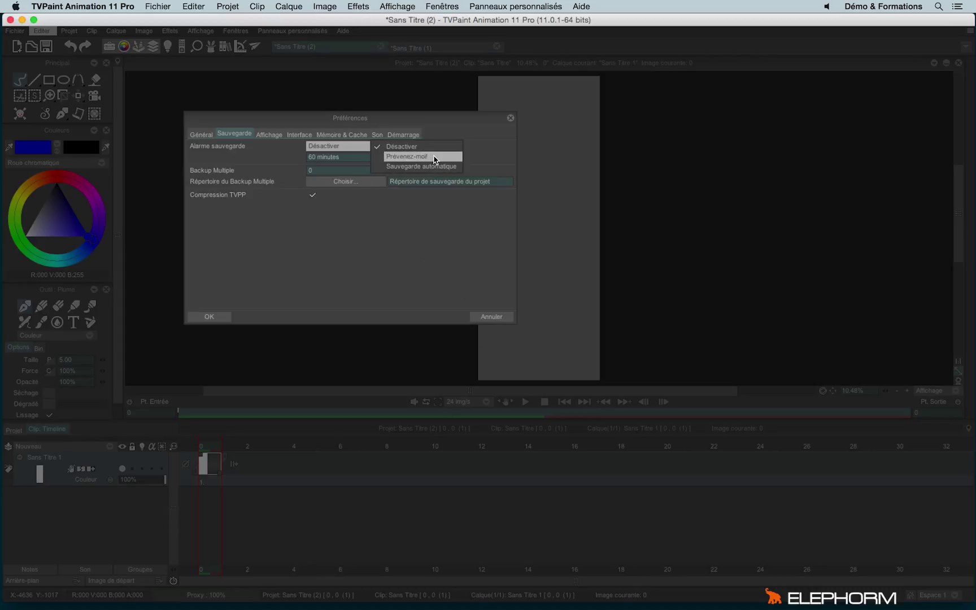
click(436, 158)
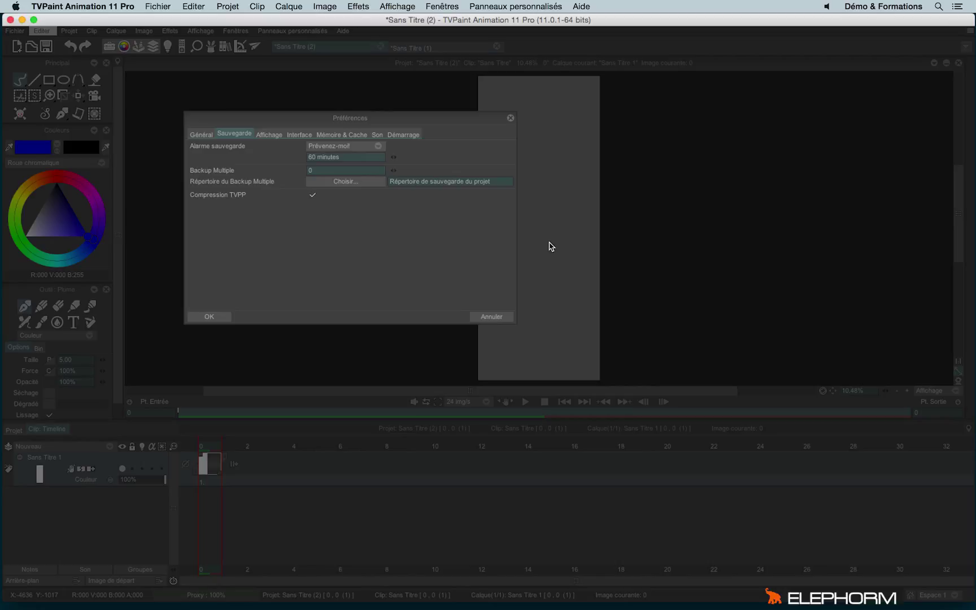
Step: Set Alarme sauvegarde to Sauvegarde automatique in the preferences
click(362, 147)
click(435, 168)
click(364, 146)
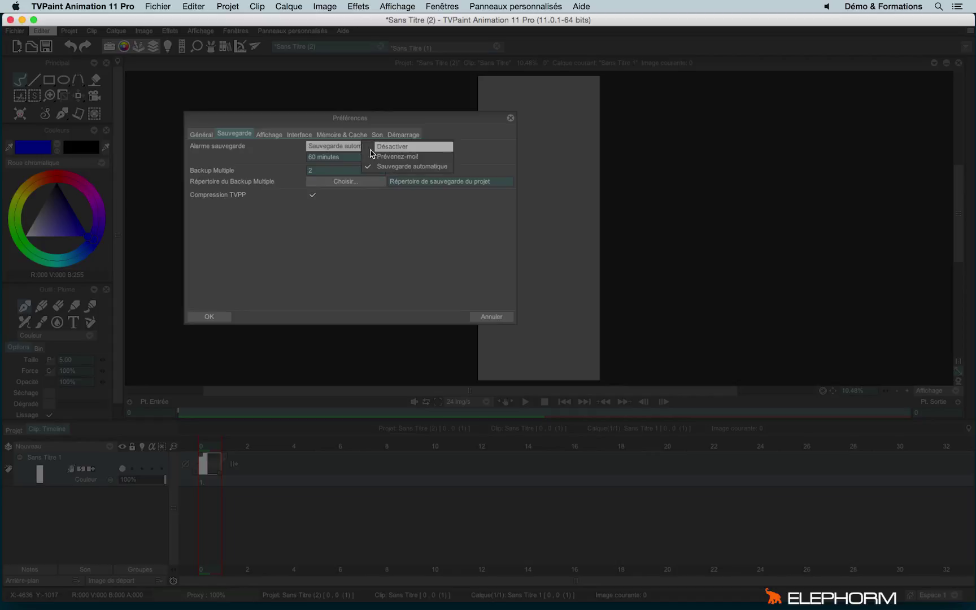
click(305, 153)
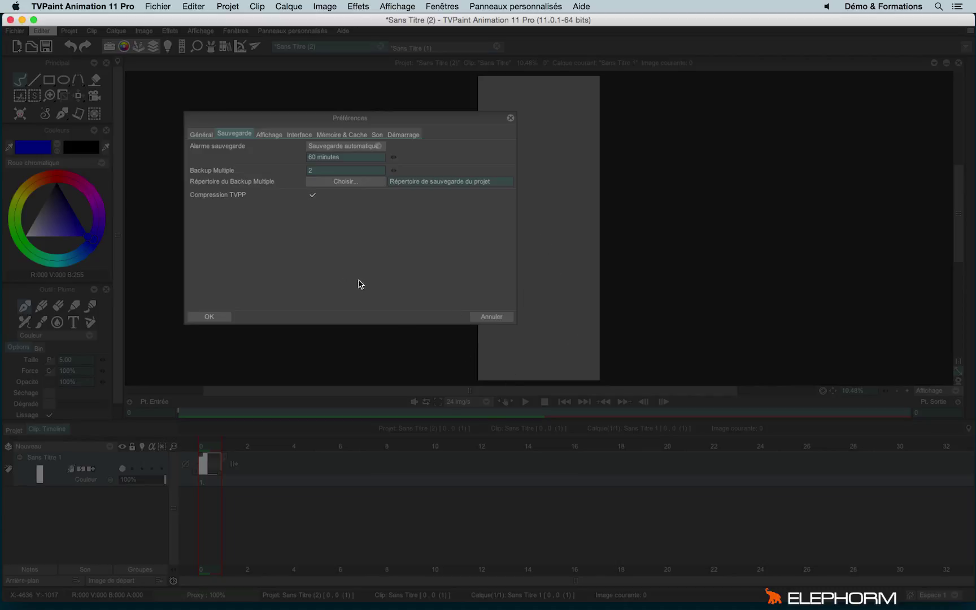
Step: Recheck the Alarme sauvegarde choices with Sauvegarde automatique selected, and dismiss the preferences without applying changes
click(372, 146)
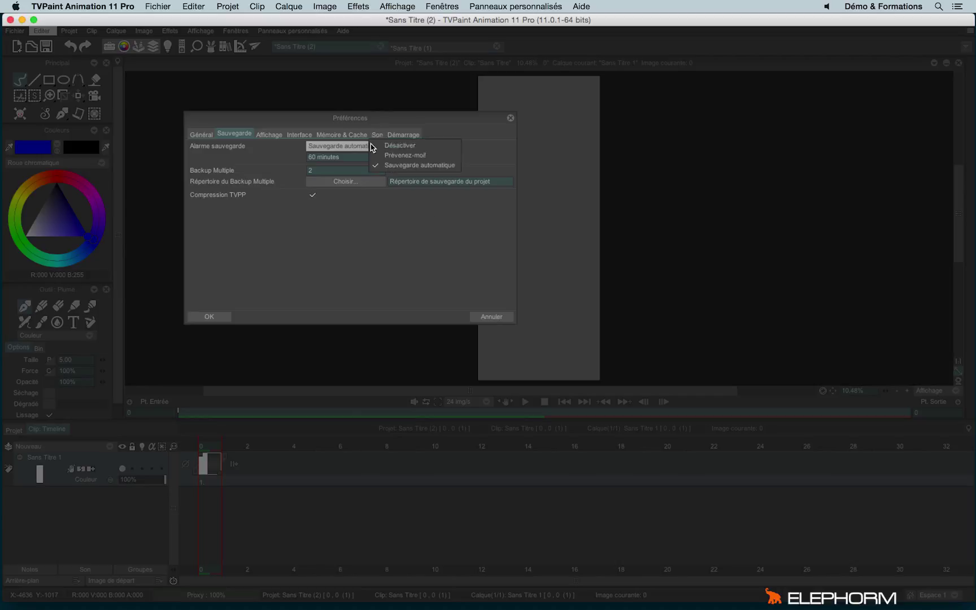
click(437, 165)
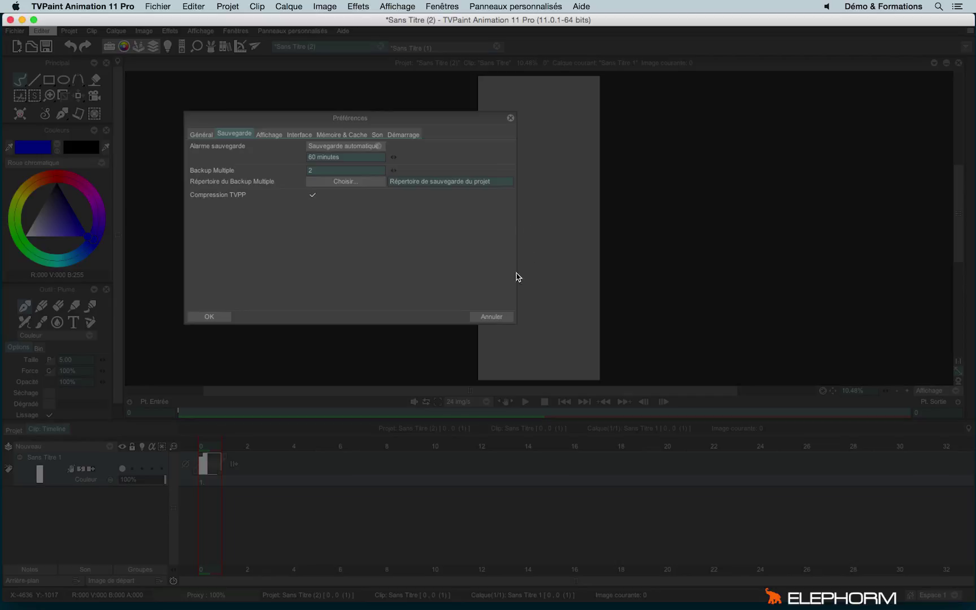
click(499, 318)
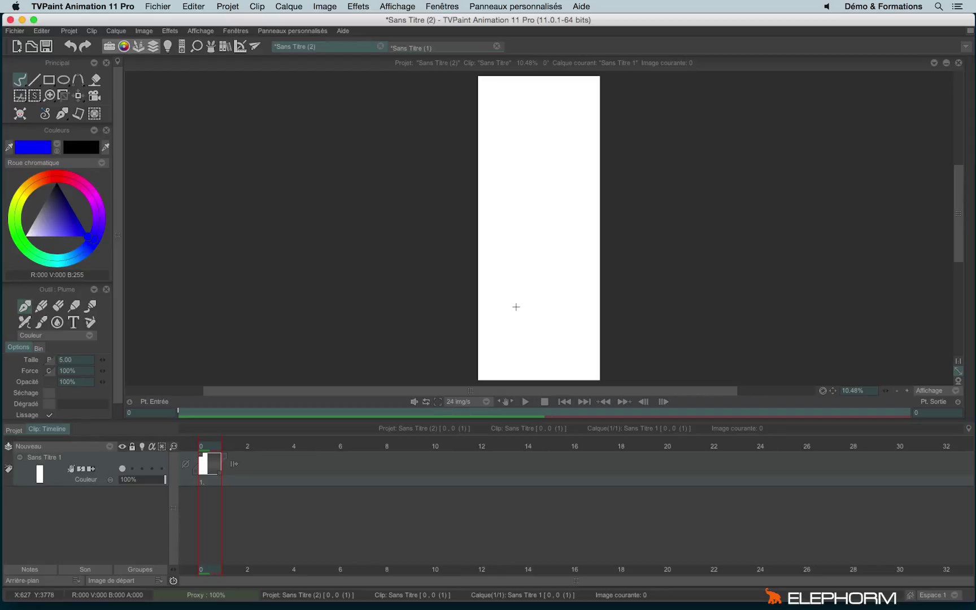
Step: Open the Gestionnaire de partage, reposition it over the canvas, and inspect its Identifiant field without changing it
click(255, 46)
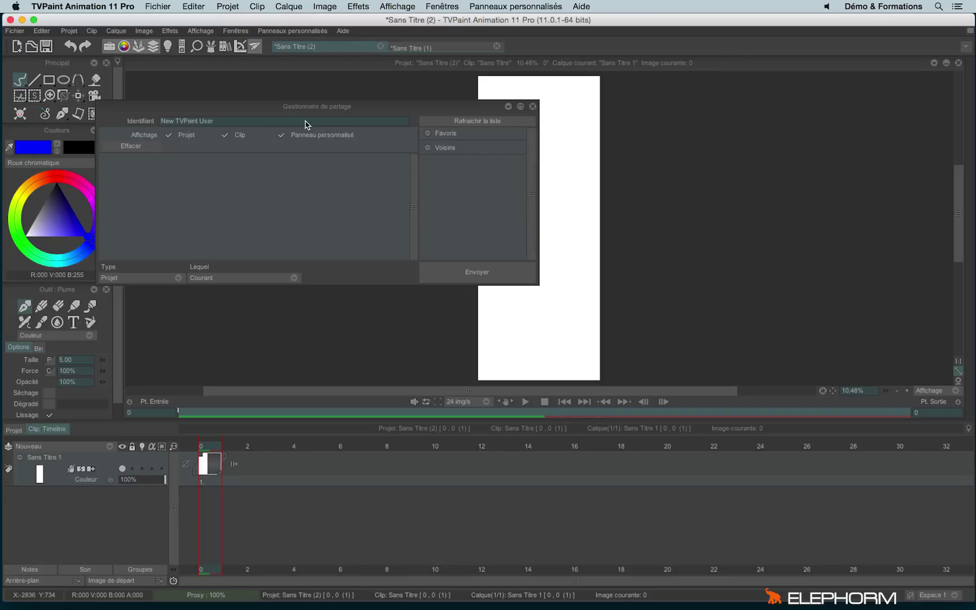
drag(424, 108, 539, 108)
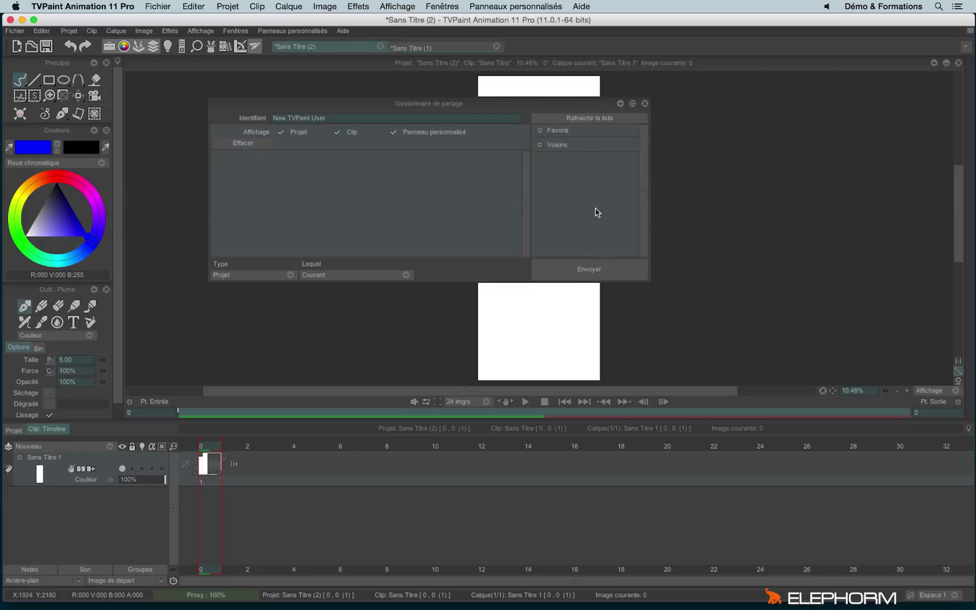
click(310, 118)
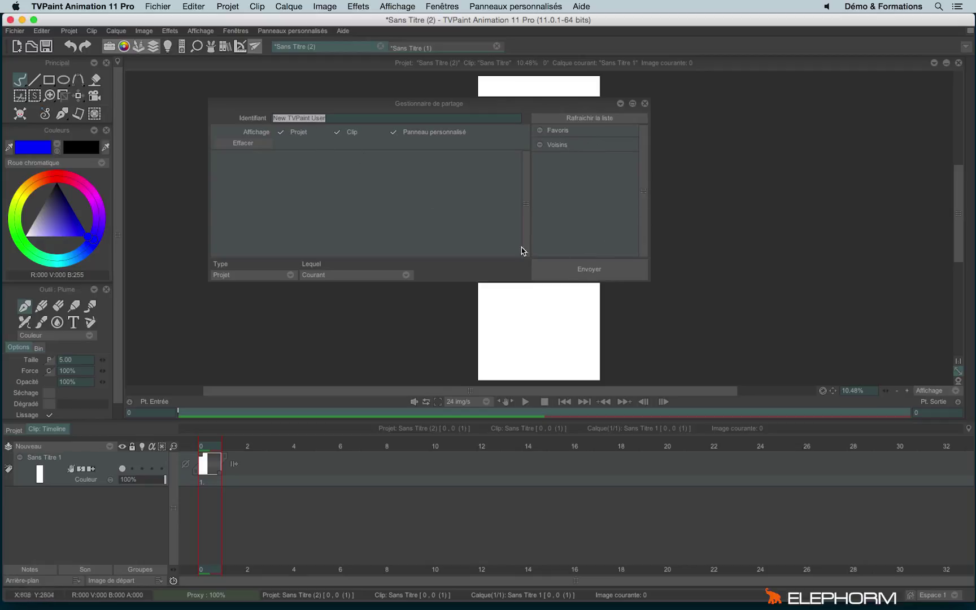
click(553, 205)
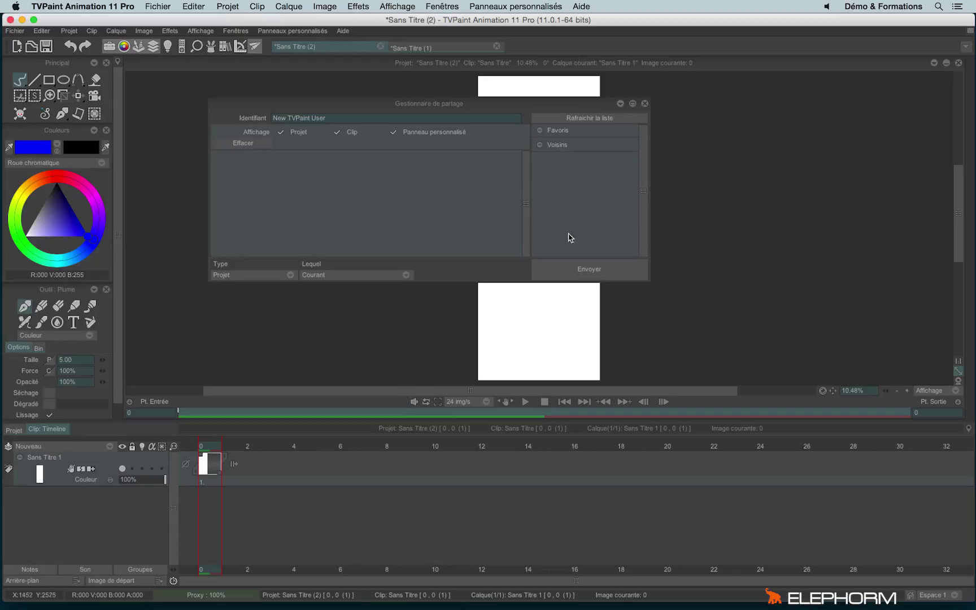
drag(437, 102, 409, 85)
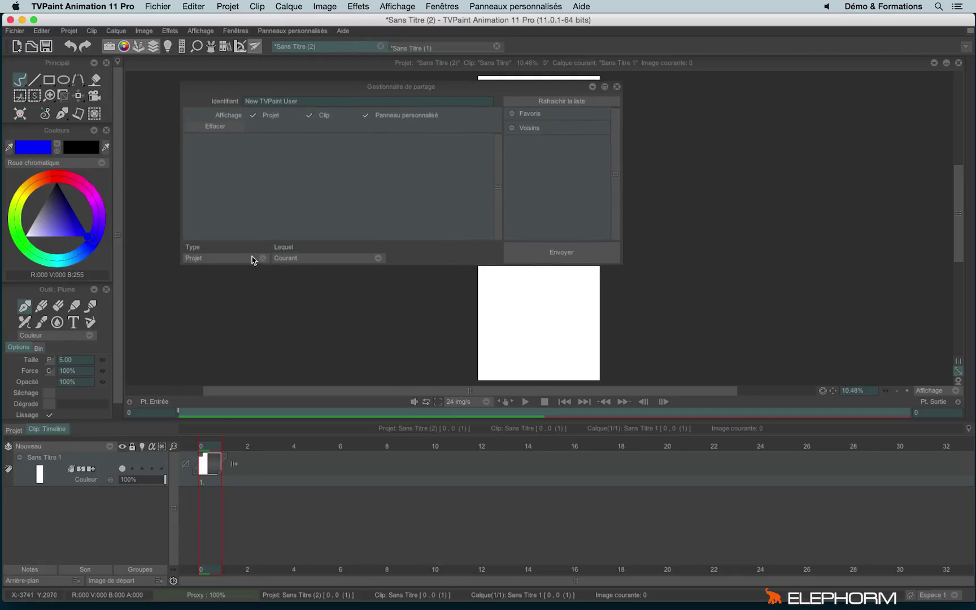
Step: Examine the Type and Lequel choices for sharing in the Gestionnaire de partage, leaving Projet and Courant selected
click(252, 257)
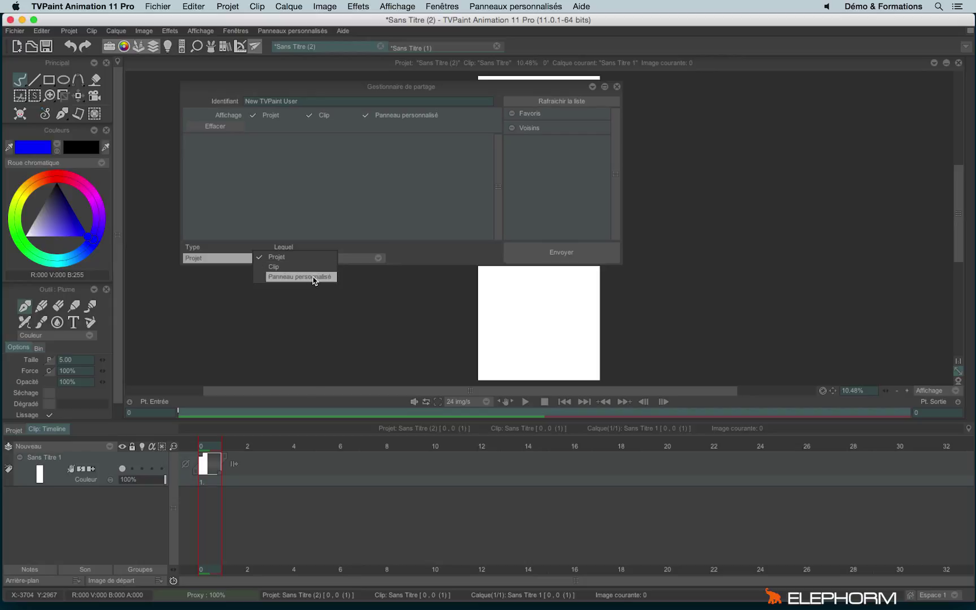
click(390, 213)
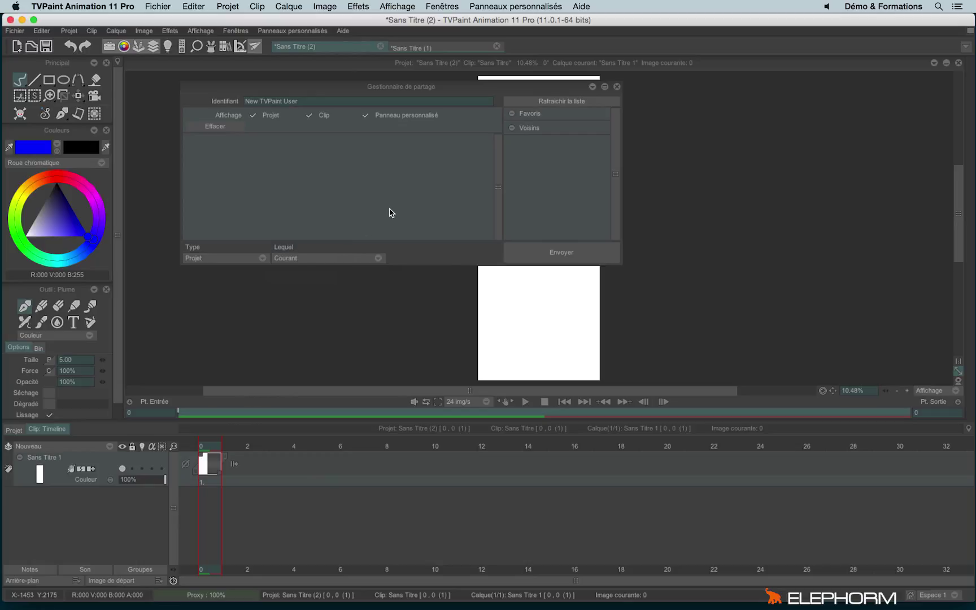
click(252, 259)
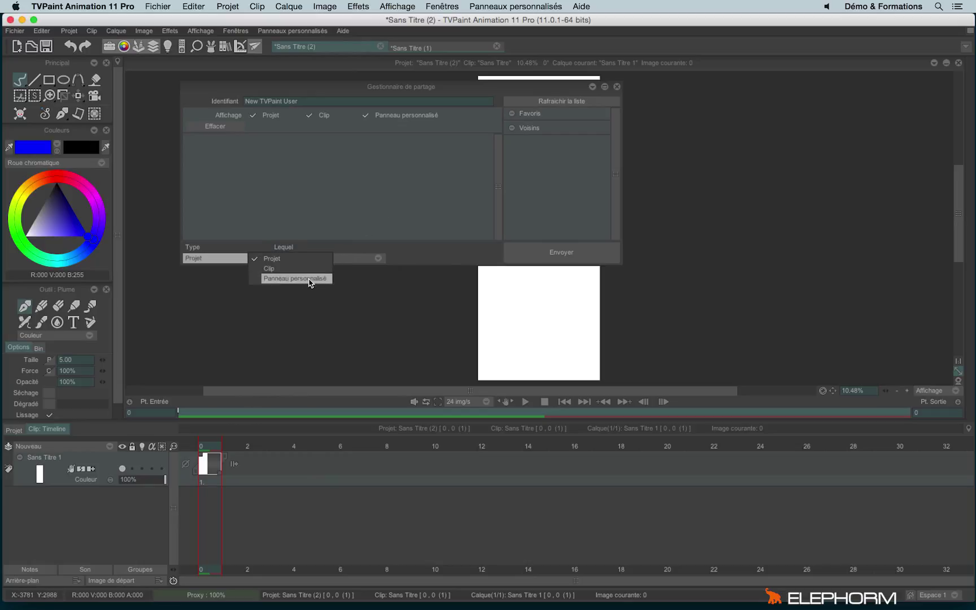
click(361, 189)
click(319, 261)
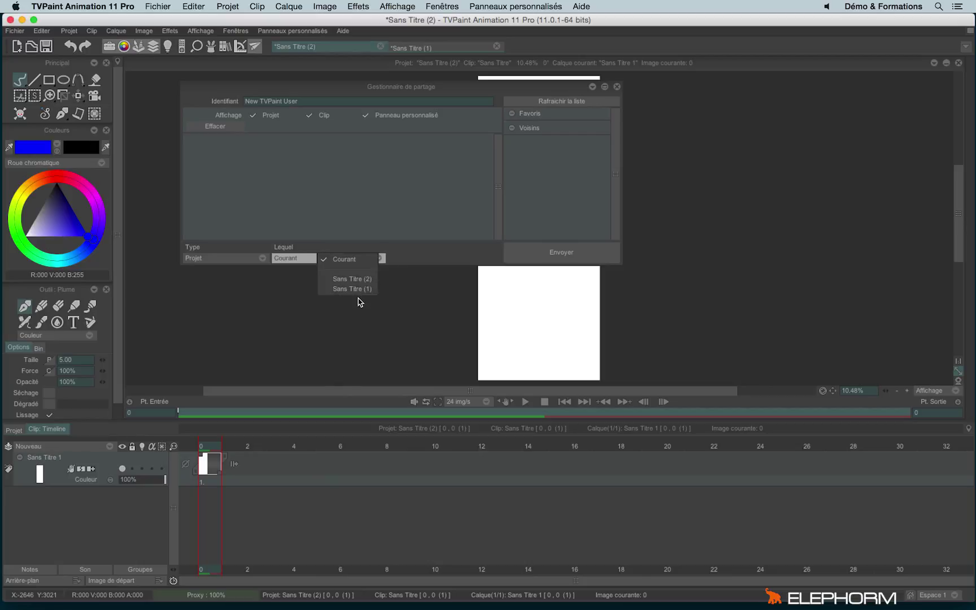
click(463, 218)
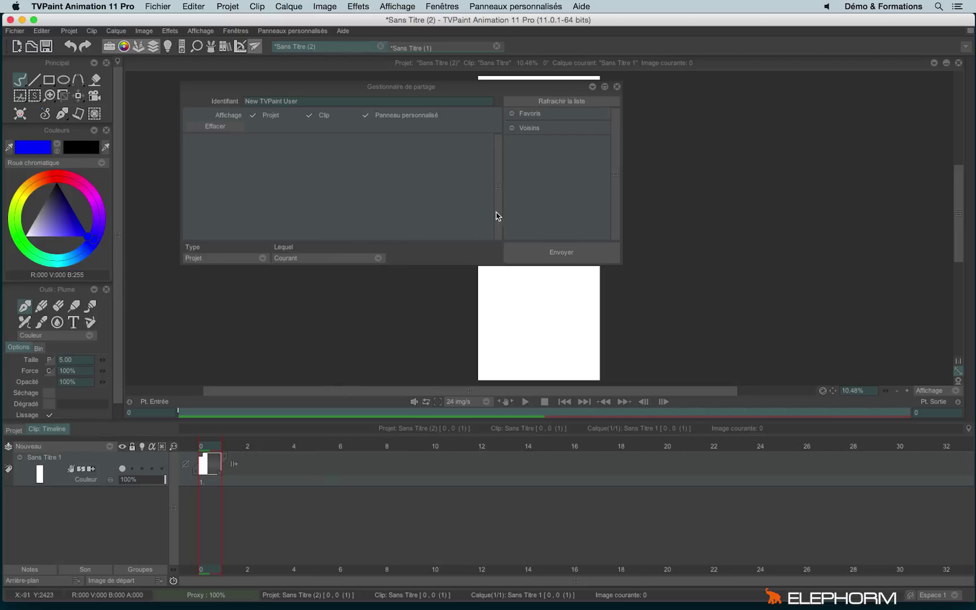